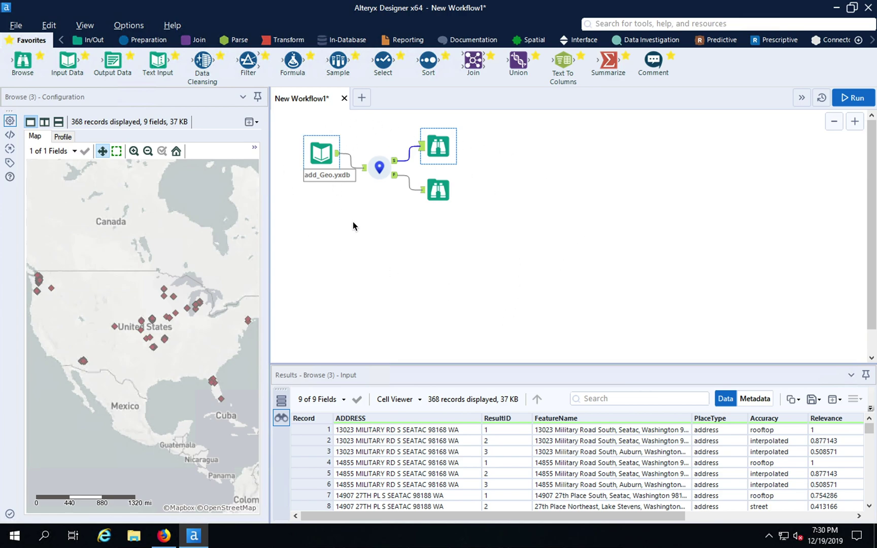
Review the finished example: input preview, geocoded points map, the failed record and run messages
{"action": "left_click", "coordinate": [321, 153]}
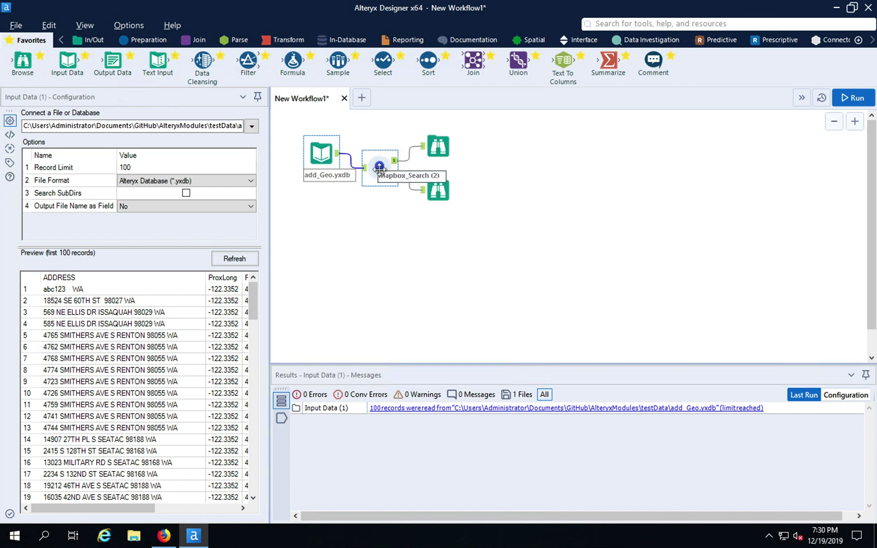
{"action": "left_click", "coordinate": [449, 149]}
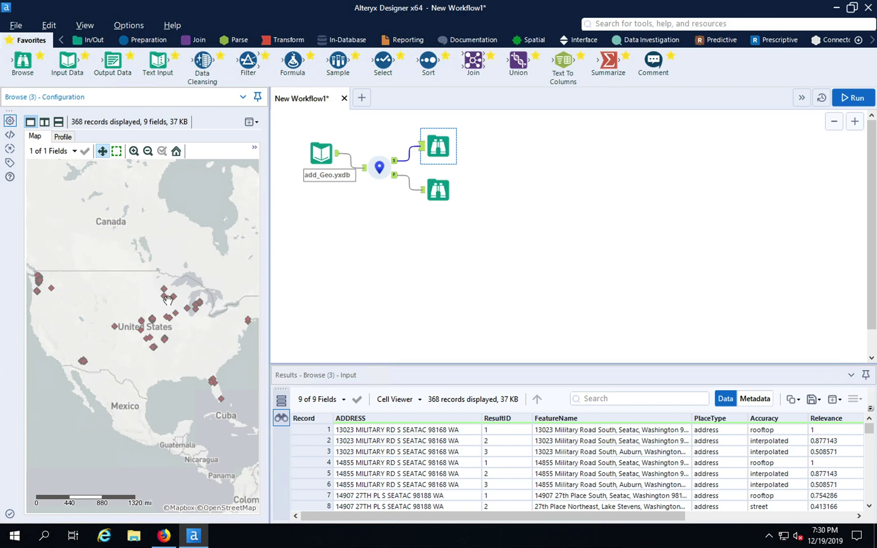
{"action": "left_click", "coordinate": [438, 190]}
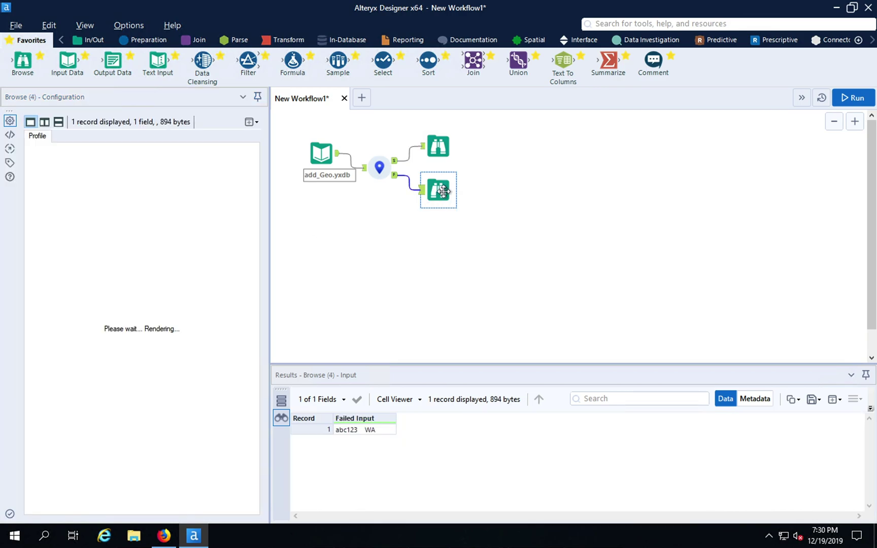
{"action": "left_click", "coordinate": [479, 199]}
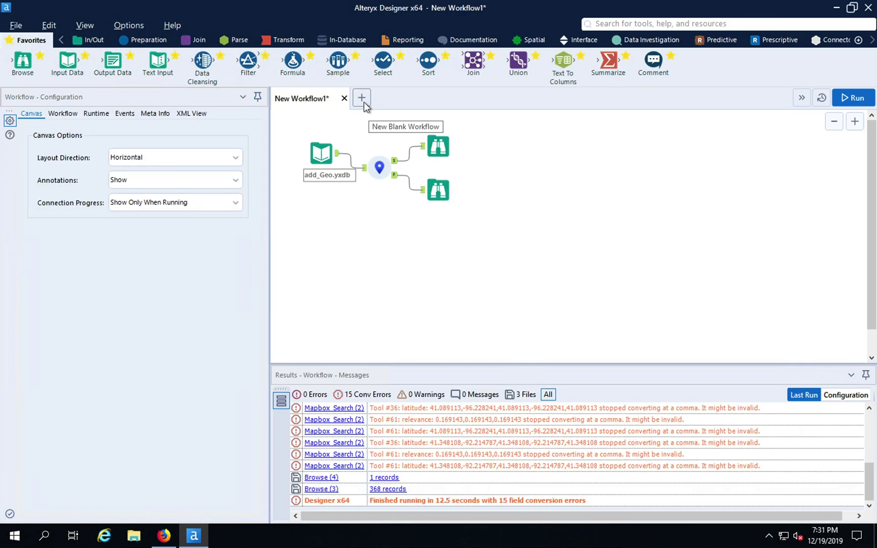
Start a new workflow with an Input Data tool reading add_Geo.yxdb and inspect its sample addresses
{"action": "left_click", "coordinate": [363, 102]}
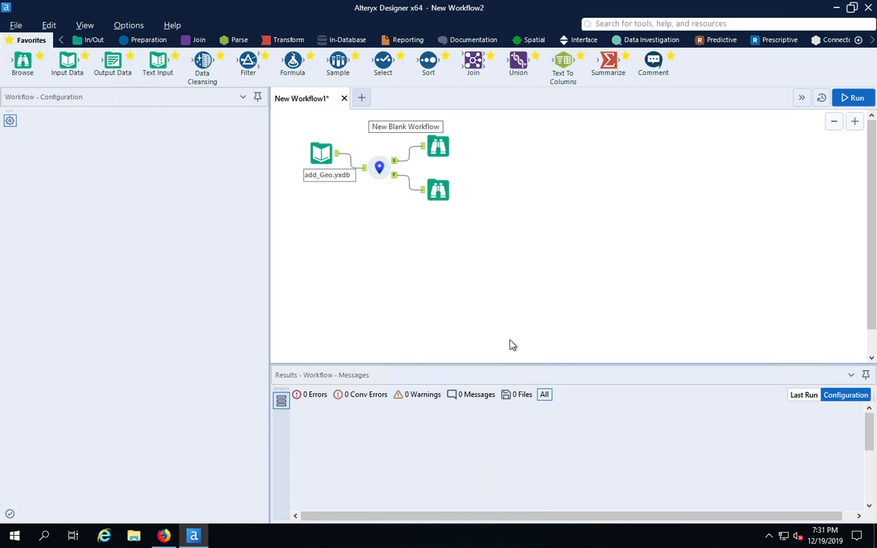
{"action": "left_click_drag", "start_coordinate": [89, 73], "coordinate": [332, 165]}
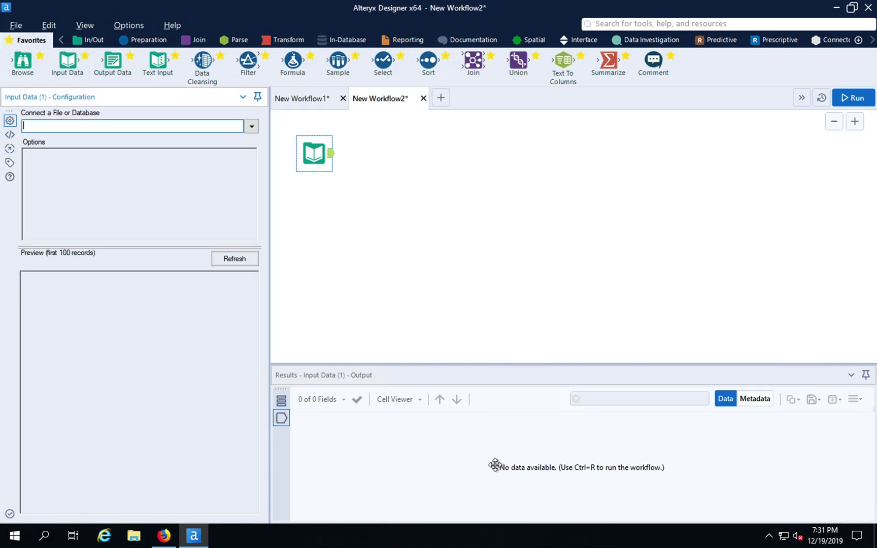
{"action": "left_click", "coordinate": [250, 126]}
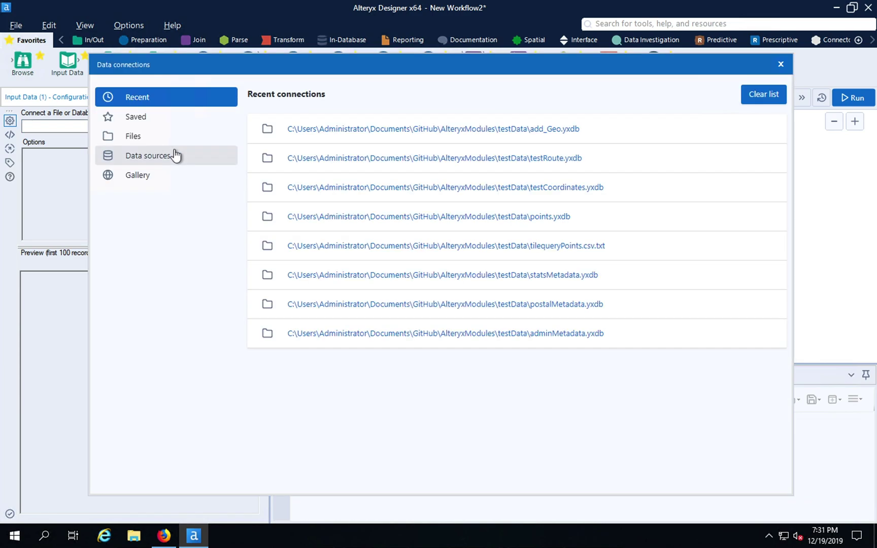
{"action": "left_click", "coordinate": [376, 129]}
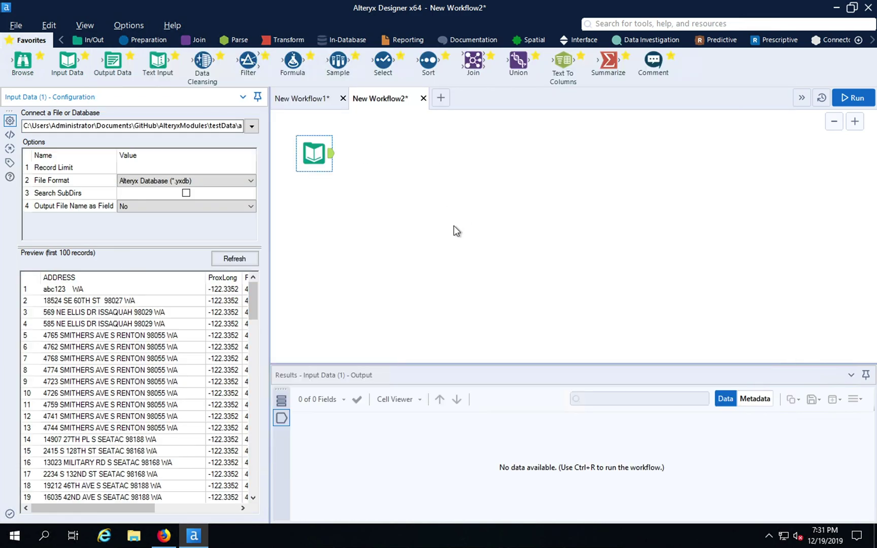
{"action": "left_click", "coordinate": [67, 290]}
{"action": "left_click_drag", "start_coordinate": [104, 302], "coordinate": [97, 406]}
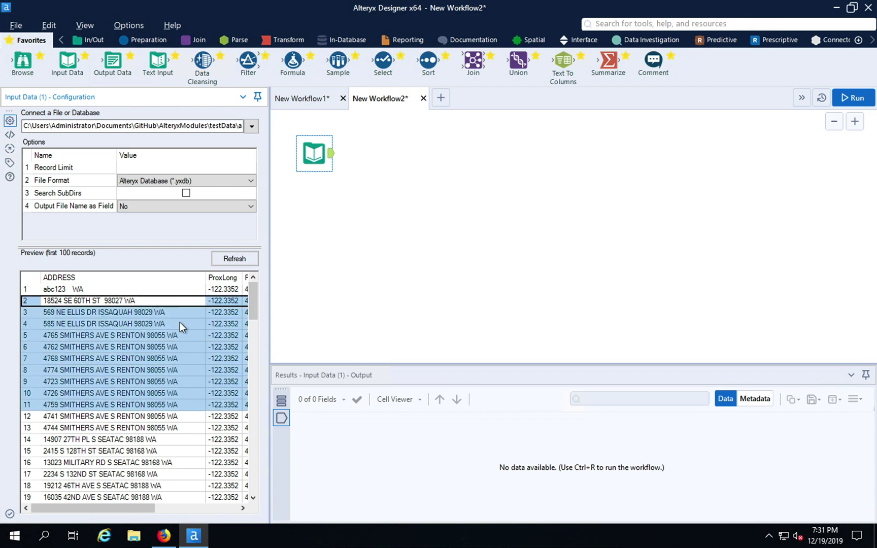
Set the input's Record Limit to 100, then glance at the Mapbox Search gallery page
{"action": "left_click", "coordinate": [160, 168]}
{"action": "type", "text": "100"}
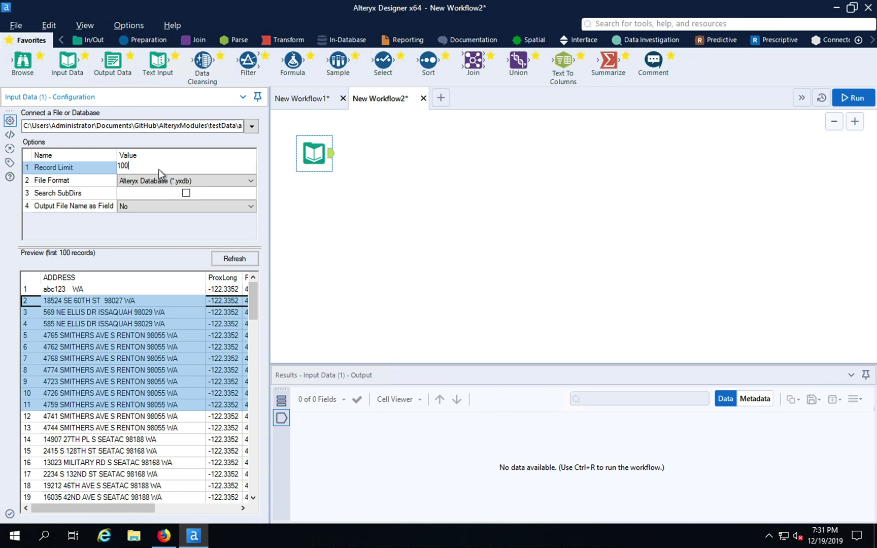
{"action": "key", "text": "Return"}
{"action": "left_click", "coordinate": [428, 187]}
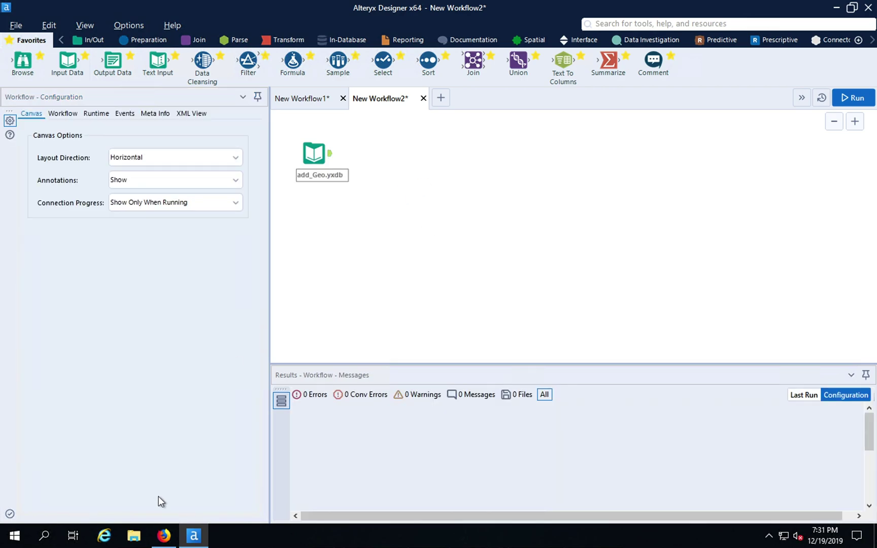
{"action": "left_click", "coordinate": [163, 534]}
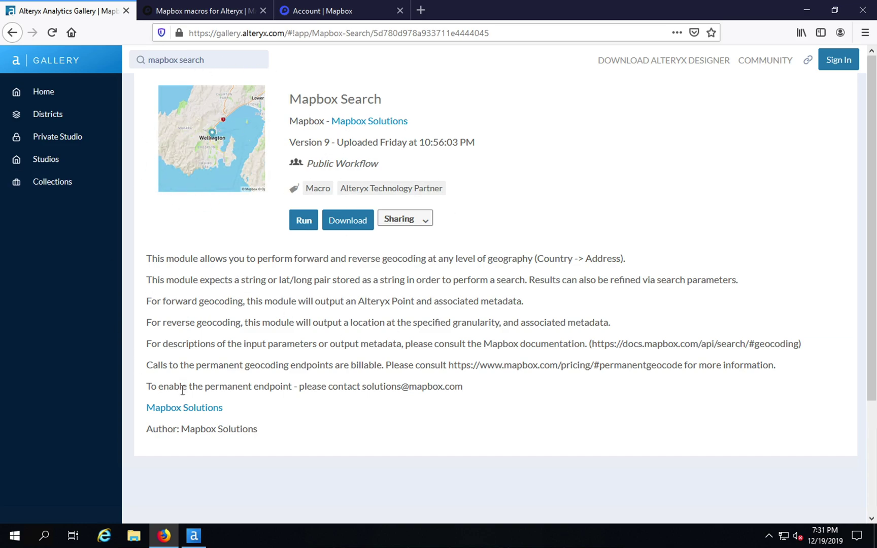
{"action": "left_click", "coordinate": [194, 536]}
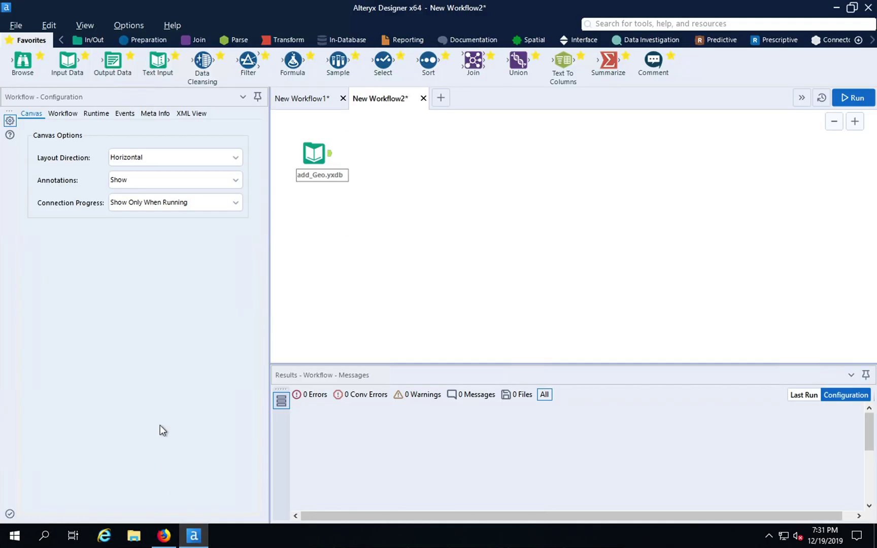
Open the Mapbox Search macro from the recent files list
{"action": "left_click", "coordinate": [16, 25]}
{"action": "mouse_move", "coordinate": [23, 66]}
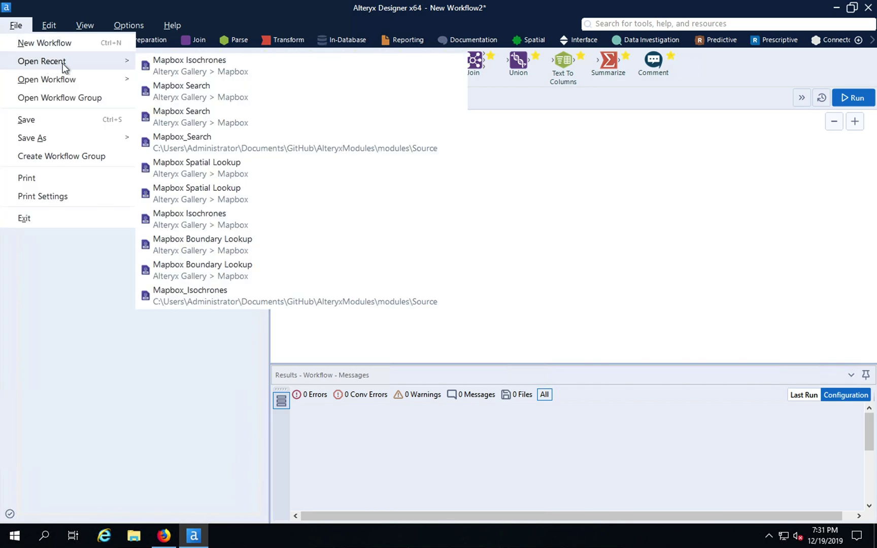
{"action": "left_click", "coordinate": [163, 89]}
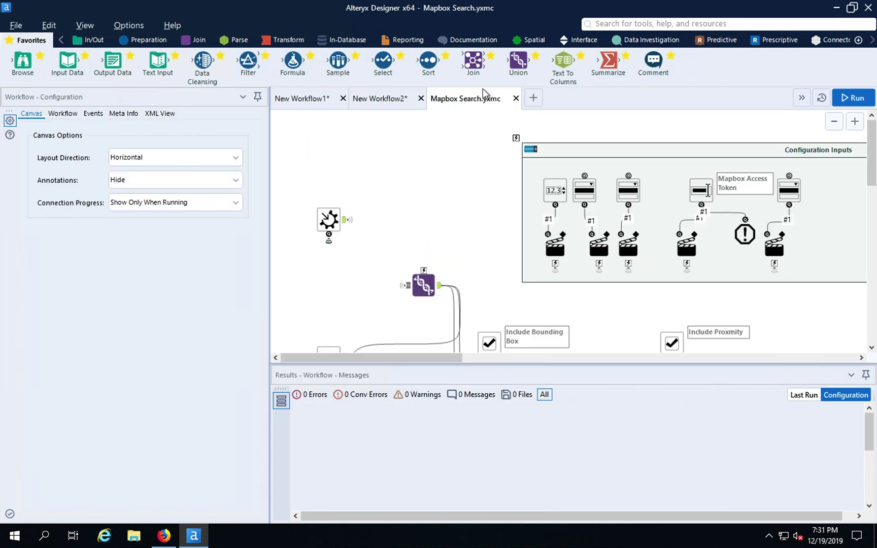
On New Workflow2, insert the Mapbox Search macro after the add_Geo.yxdb input
{"action": "left_click", "coordinate": [390, 101]}
{"action": "right_click", "coordinate": [362, 155]}
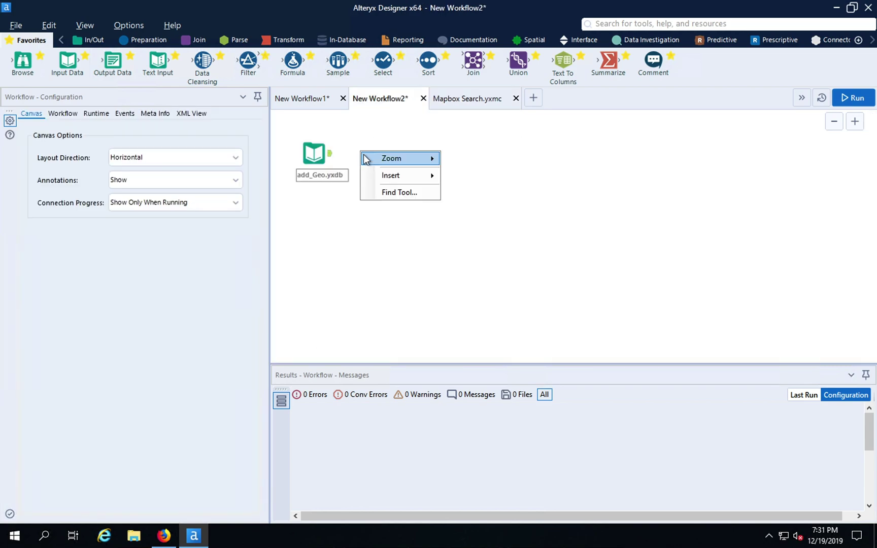
{"action": "mouse_move", "coordinate": [385, 176]}
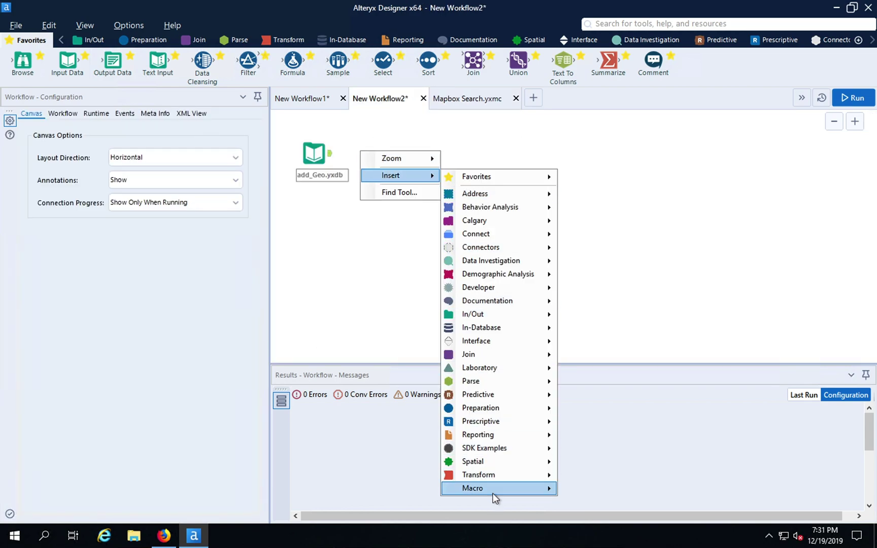
{"action": "mouse_move", "coordinate": [544, 489]}
{"action": "left_click", "coordinate": [582, 502]}
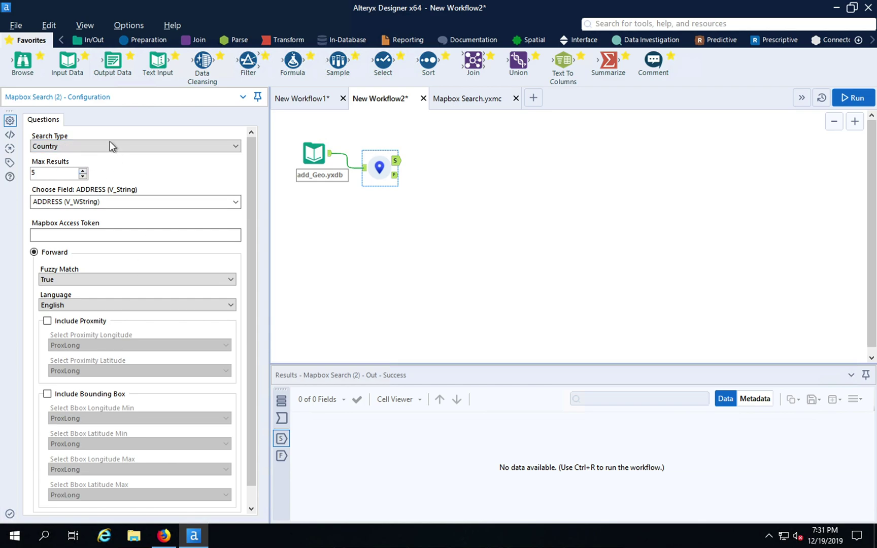
Set Search Type to Address and lower Max Results from 5 to 1
{"action": "left_click", "coordinate": [121, 149]}
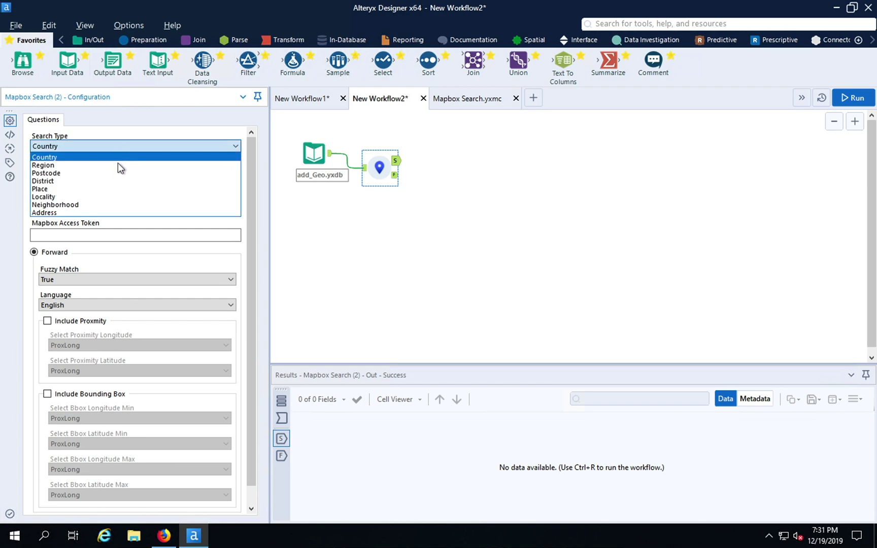
{"action": "left_click", "coordinate": [112, 212]}
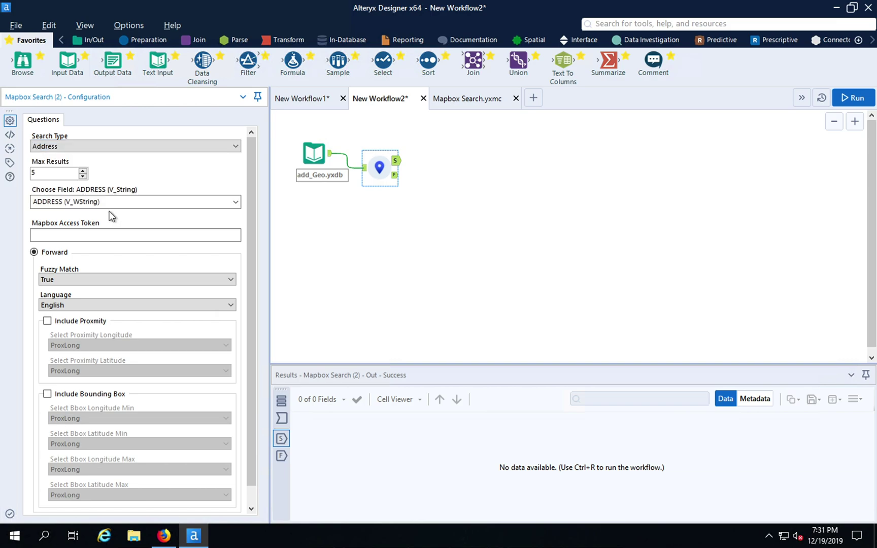
{"action": "double_click", "coordinate": [81, 176]}
{"action": "double_click", "coordinate": [81, 177]}
Copy the 'alteryx' access token from the Mapbox account token page and return to Alteryx
{"action": "left_click", "coordinate": [164, 542]}
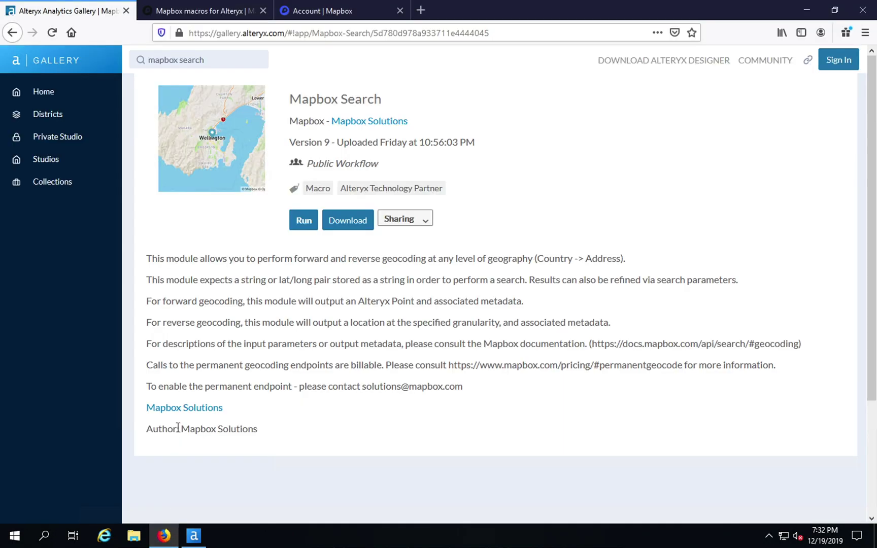
{"action": "left_click", "coordinate": [311, 14]}
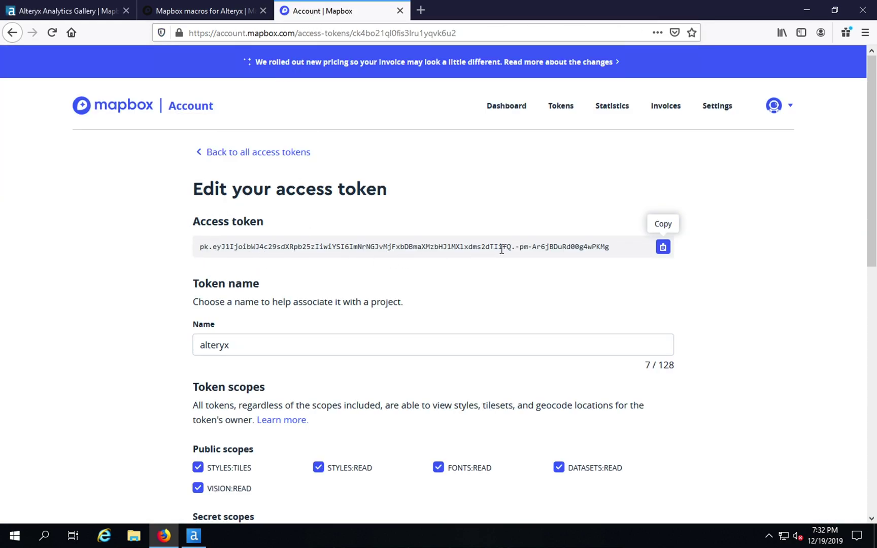
{"action": "left_click", "coordinate": [663, 247]}
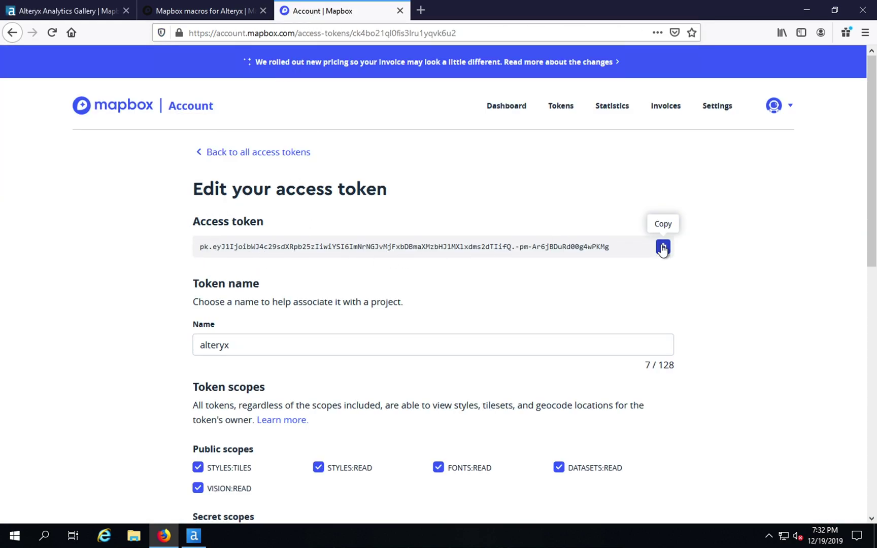
{"action": "left_click", "coordinate": [203, 246]}
{"action": "left_click", "coordinate": [662, 247]}
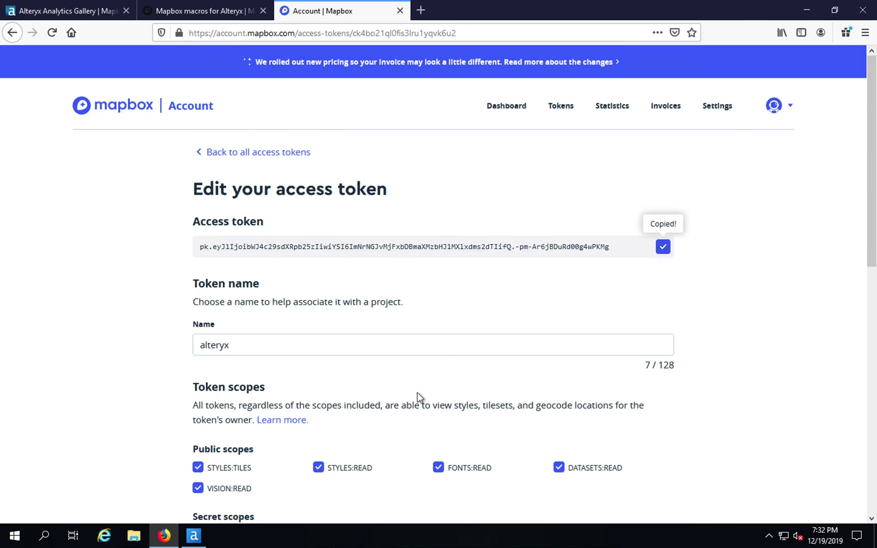
{"action": "left_click", "coordinate": [193, 536]}
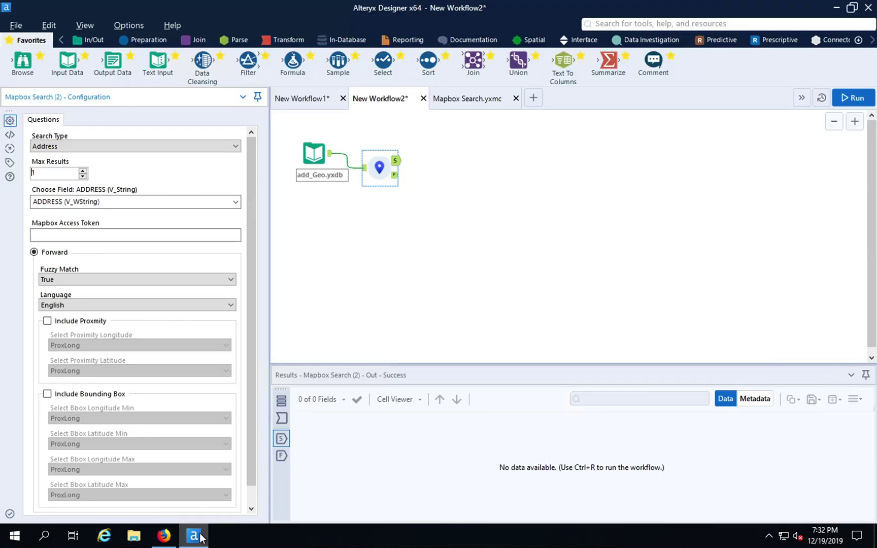
Paste the copied Mapbox access token into the Mapbox Search token field
{"action": "right_click", "coordinate": [106, 238]}
{"action": "left_click", "coordinate": [124, 288]}
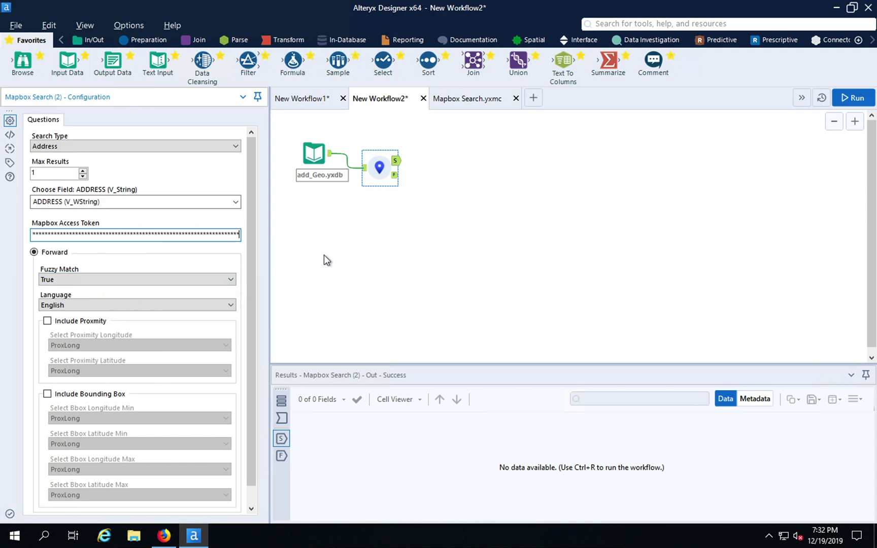
{"action": "left_click", "coordinate": [324, 255]}
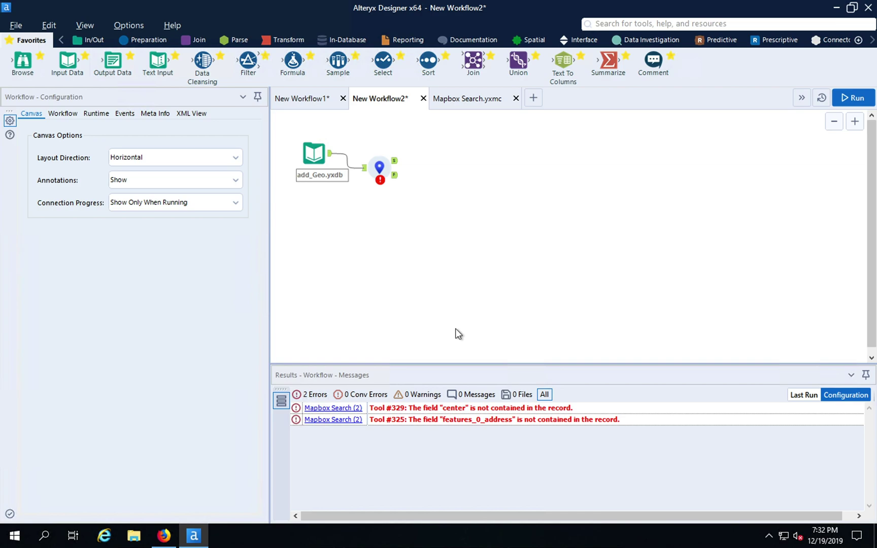
{"action": "left_click", "coordinate": [379, 167]}
Add Browse tools to both Mapbox Search outputs via Add All Browses and review its configuration
{"action": "right_click", "coordinate": [381, 164]}
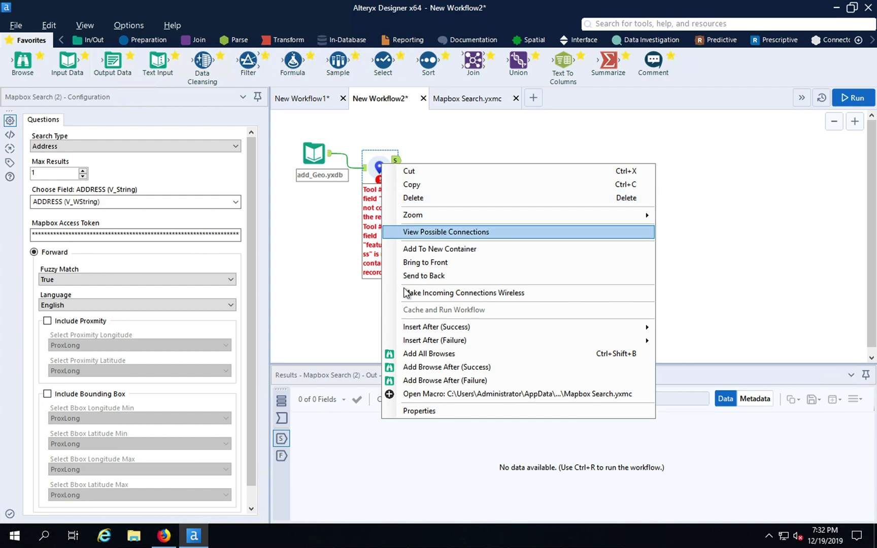
{"action": "left_click", "coordinate": [429, 354]}
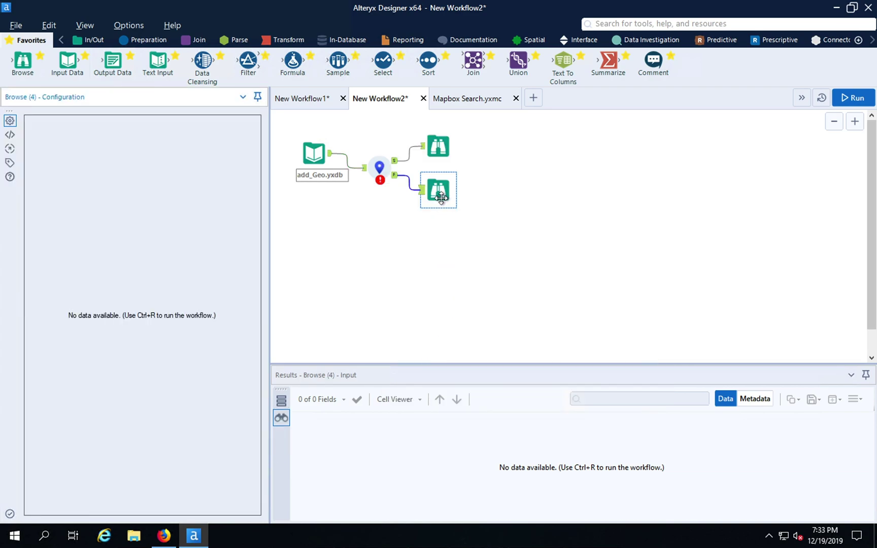
{"action": "left_click", "coordinate": [439, 146], "text": "ctrl"}
{"action": "left_click", "coordinate": [381, 165]}
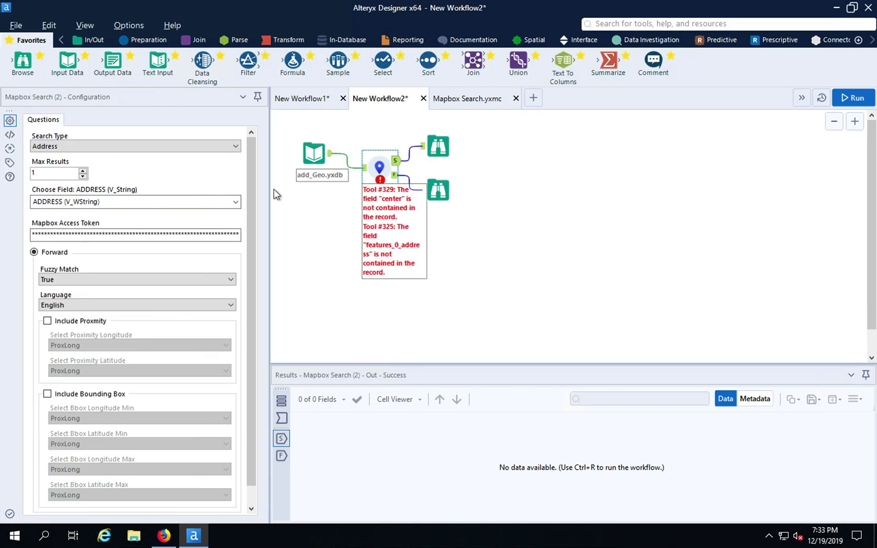
{"action": "left_click_drag", "start_coordinate": [253, 192], "coordinate": [251, 227]}
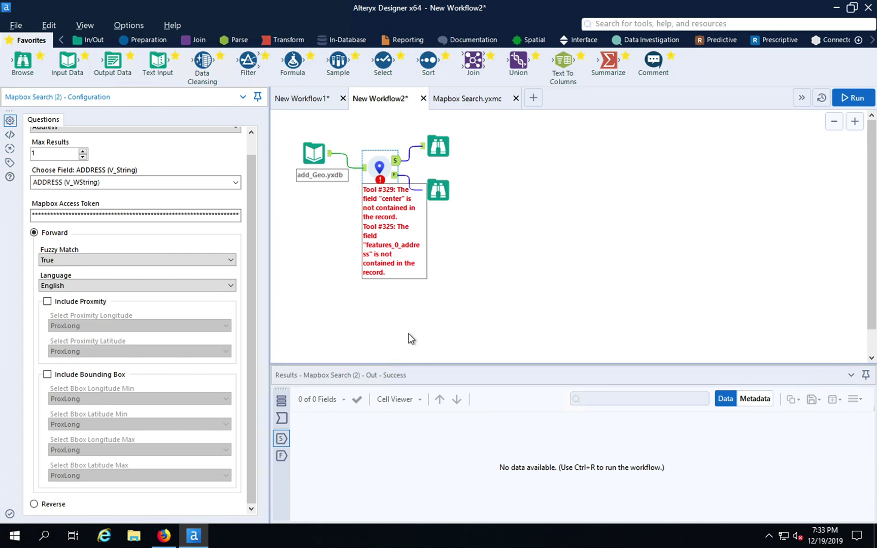
Run the workflow and view the failed record 'abc123 WA' in the F-output Browse
{"action": "left_click", "coordinate": [849, 98]}
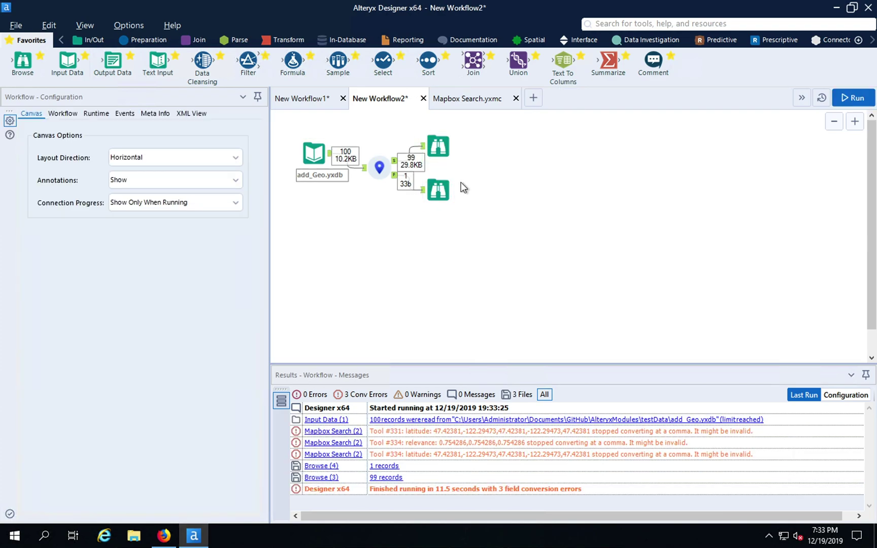
{"action": "left_click", "coordinate": [437, 192]}
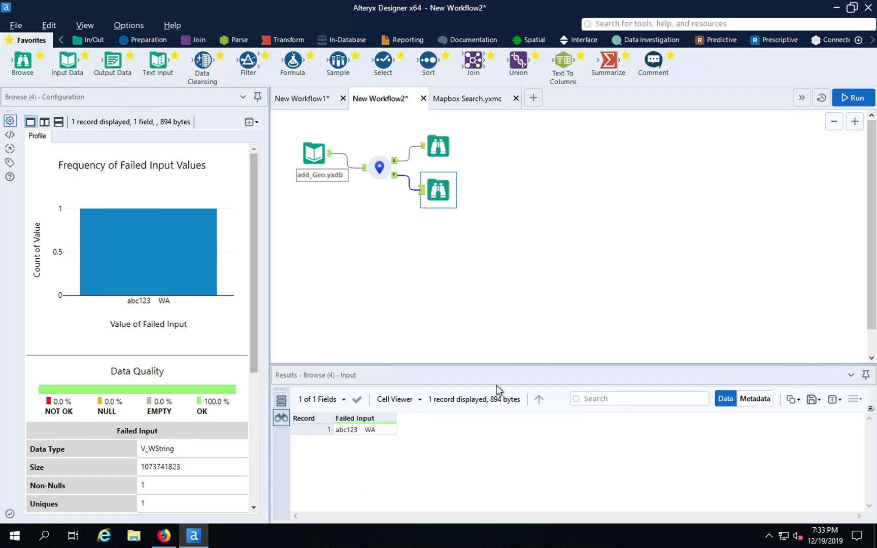
Show the 99 successful addresses on the map, panned to bring Seattle into view
{"action": "left_click", "coordinate": [443, 144]}
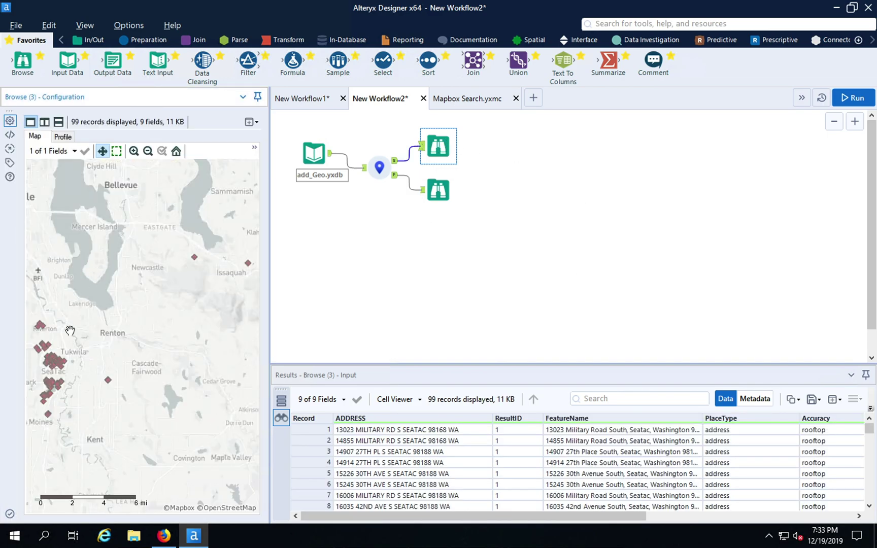
{"action": "left_click_drag", "start_coordinate": [78, 353], "coordinate": [164, 351]}
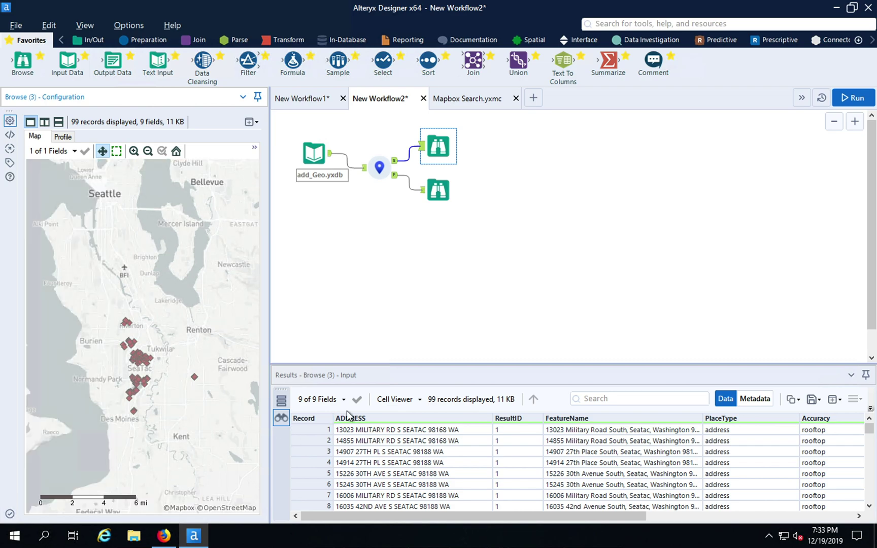
{"action": "left_click_drag", "start_coordinate": [409, 514], "coordinate": [434, 512]}
Review the address, ResultID, FeatureName, Relevance, longitude and latitude result columns
{"action": "left_click_drag", "start_coordinate": [389, 430], "coordinate": [391, 471]}
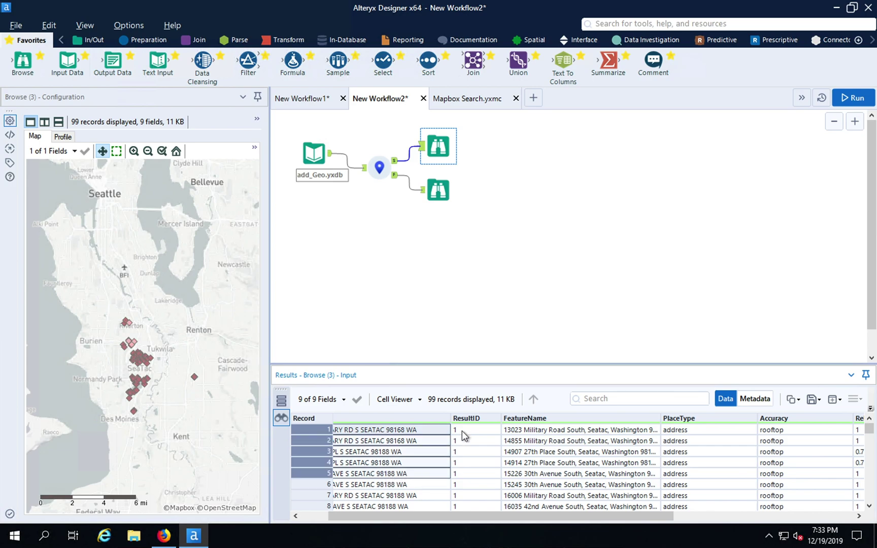
{"action": "left_click_drag", "start_coordinate": [462, 430], "coordinate": [463, 472]}
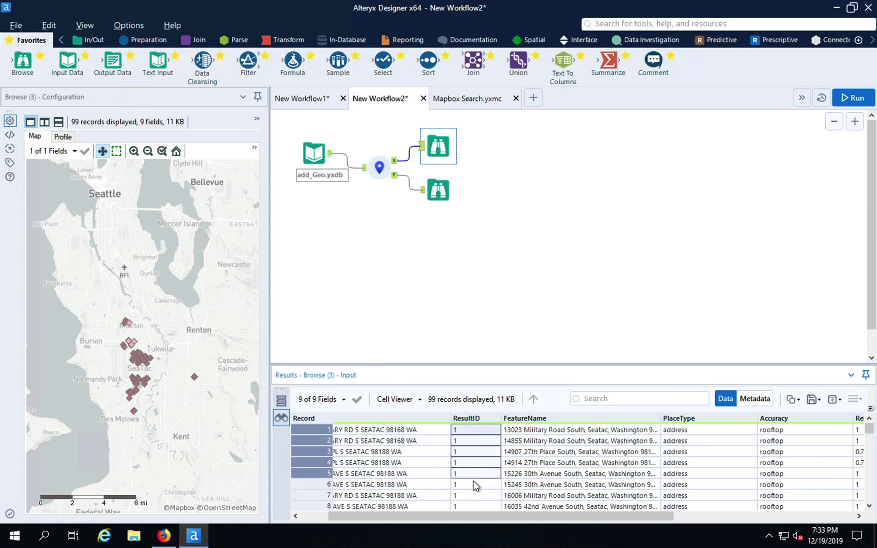
{"action": "left_click_drag", "start_coordinate": [451, 513], "coordinate": [493, 518]}
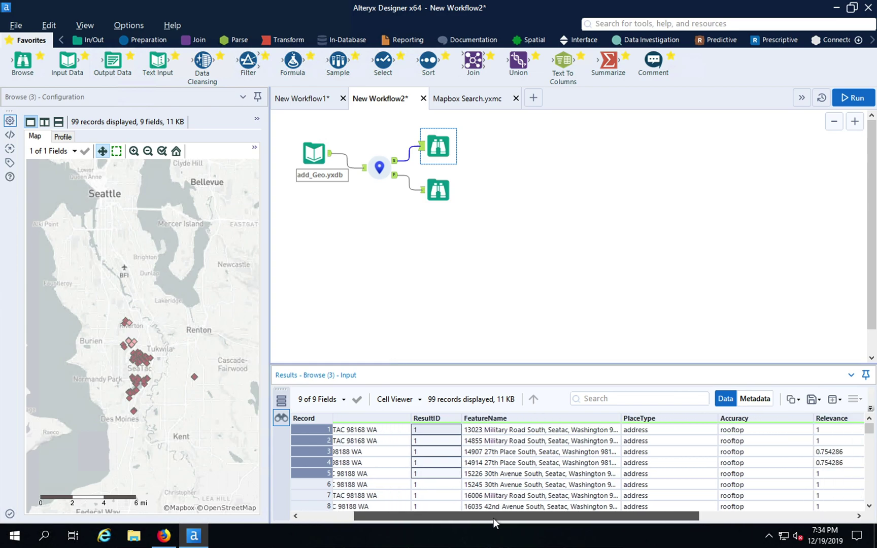
{"action": "left_click_drag", "start_coordinate": [507, 431], "coordinate": [507, 453]}
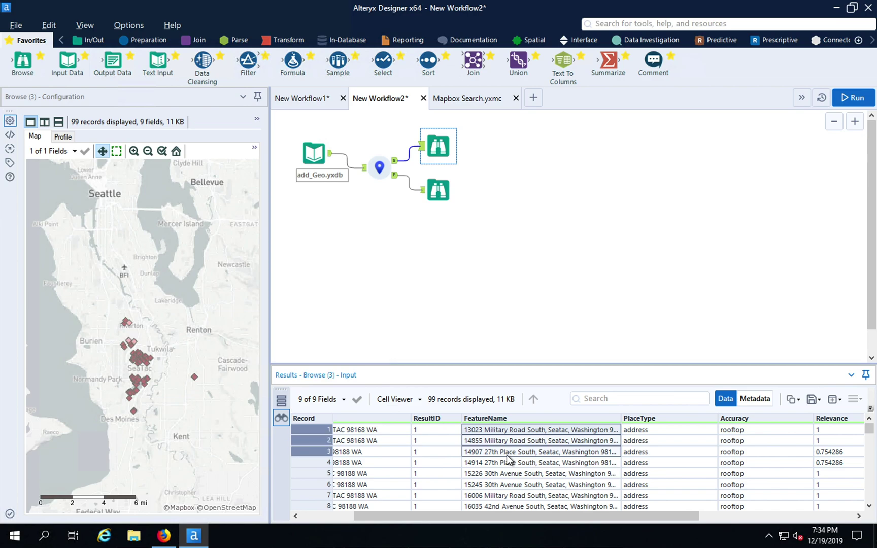
{"action": "left_click_drag", "start_coordinate": [489, 514], "coordinate": [579, 515]}
{"action": "left_click_drag", "start_coordinate": [535, 434], "coordinate": [534, 463]}
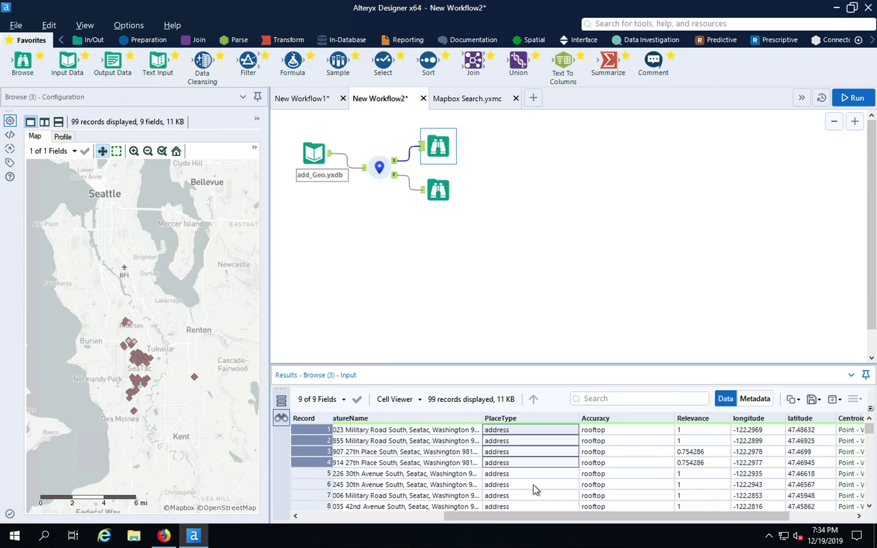
{"action": "left_click_drag", "start_coordinate": [528, 518], "coordinate": [591, 515]}
{"action": "left_click_drag", "start_coordinate": [537, 430], "coordinate": [536, 459]}
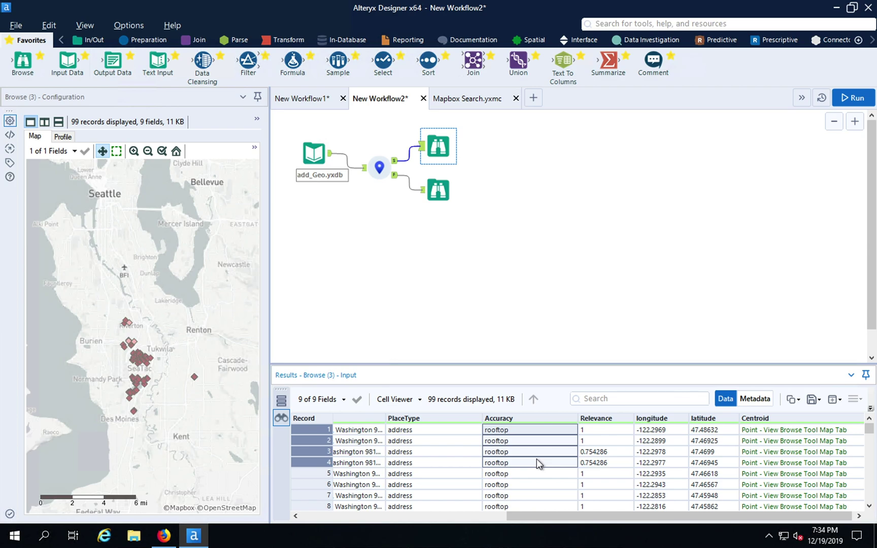
{"action": "left_click_drag", "start_coordinate": [594, 429], "coordinate": [594, 443]}
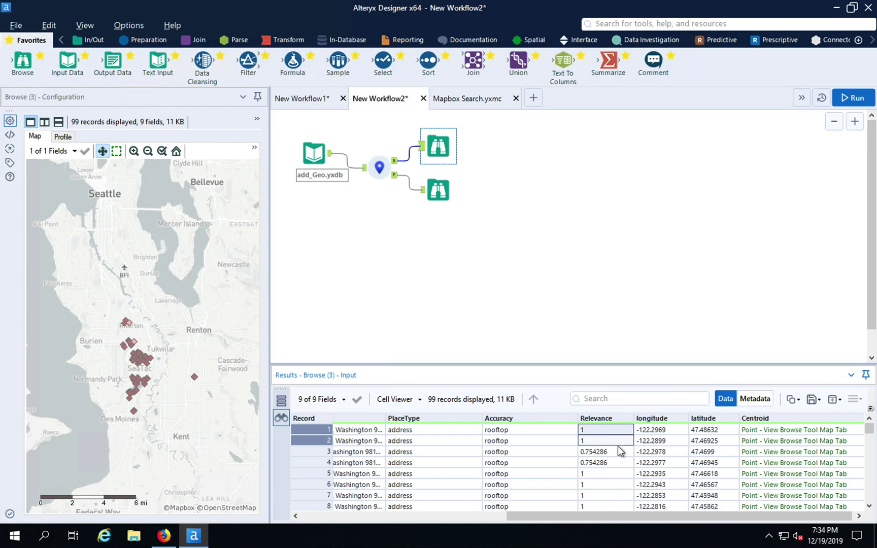
{"action": "left_click_drag", "start_coordinate": [621, 514], "coordinate": [667, 515]}
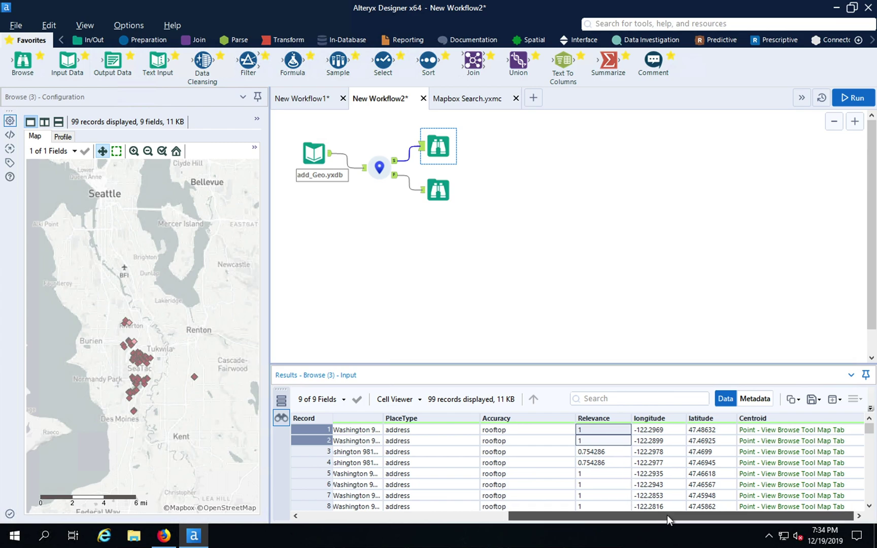
{"action": "left_click", "coordinate": [668, 432]}
{"action": "left_click", "coordinate": [705, 431]}
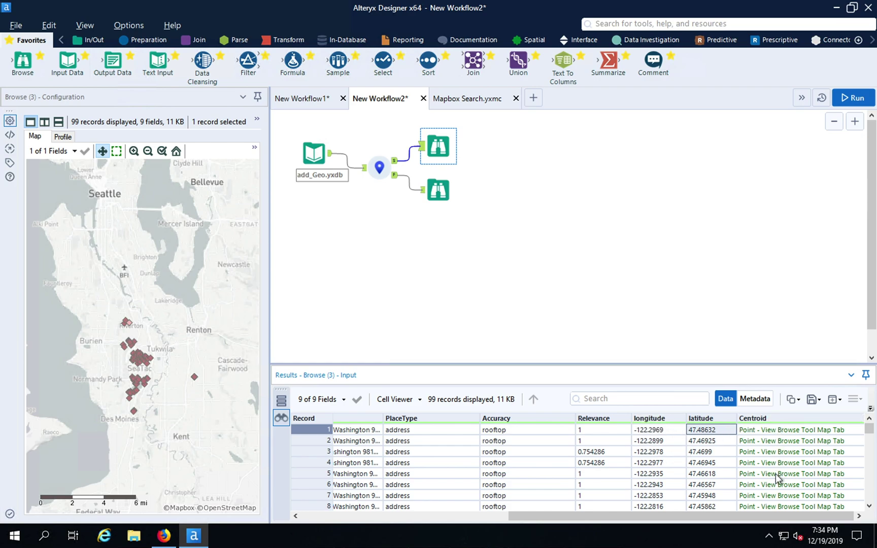
Switch to Firefox and show the 'Mapbox macros for Alteryx' page
{"action": "left_click", "coordinate": [164, 539]}
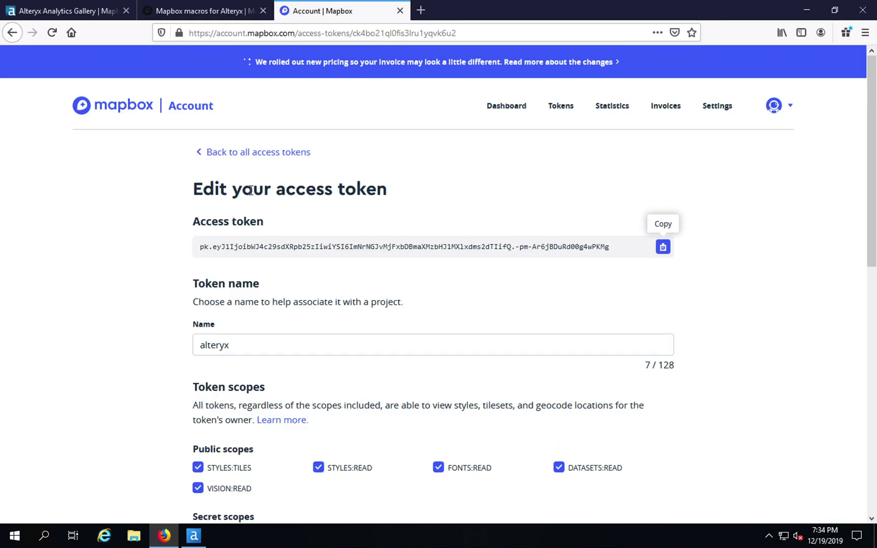
{"action": "left_click", "coordinate": [227, 17]}
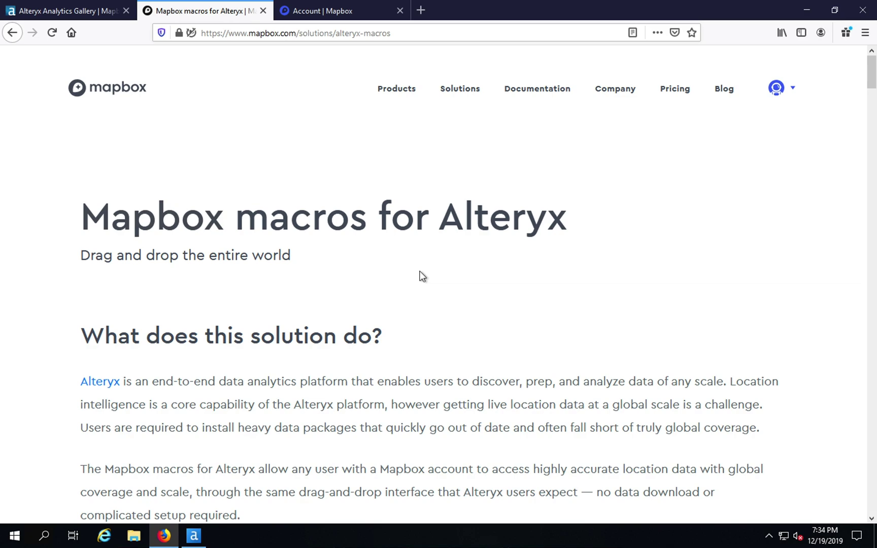